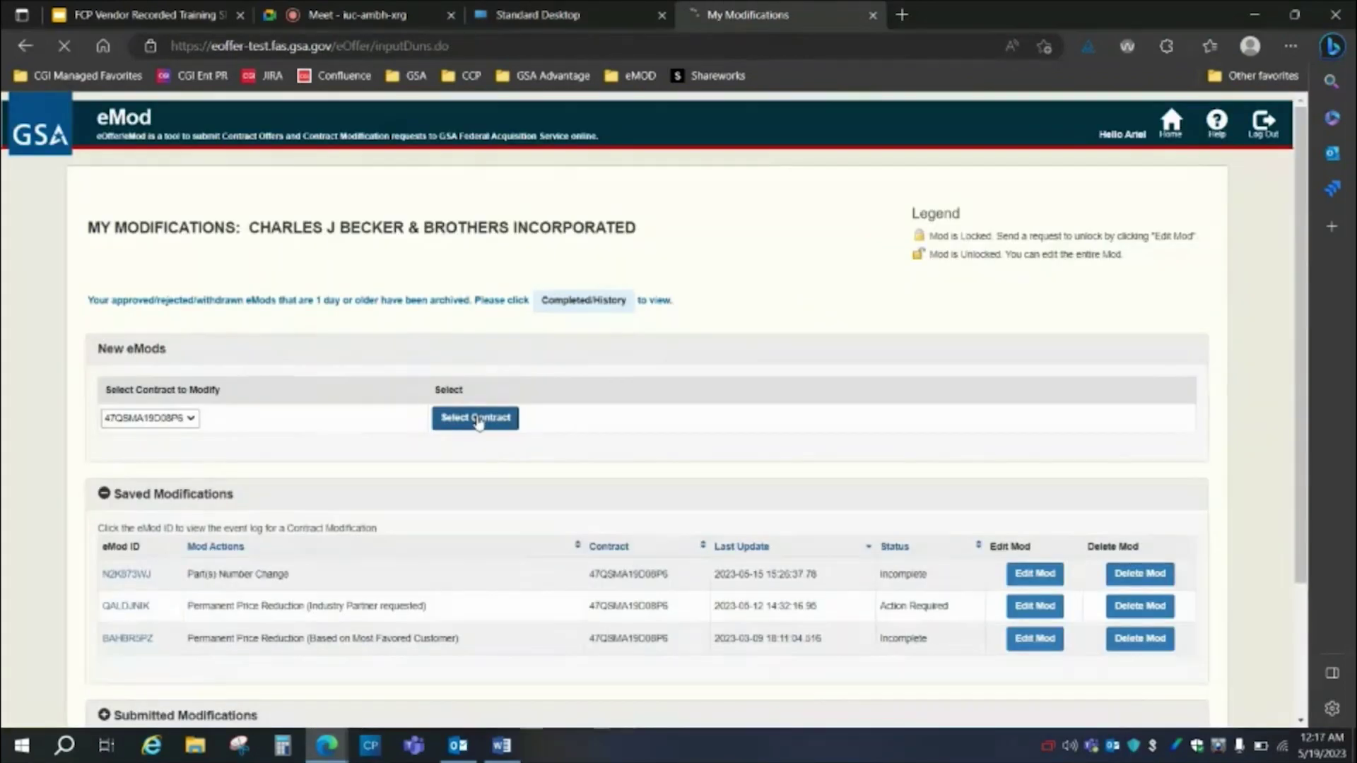
Create a Delete Product(s) modification for the contract and go to its Upload Documents section.
left_click(477, 420)
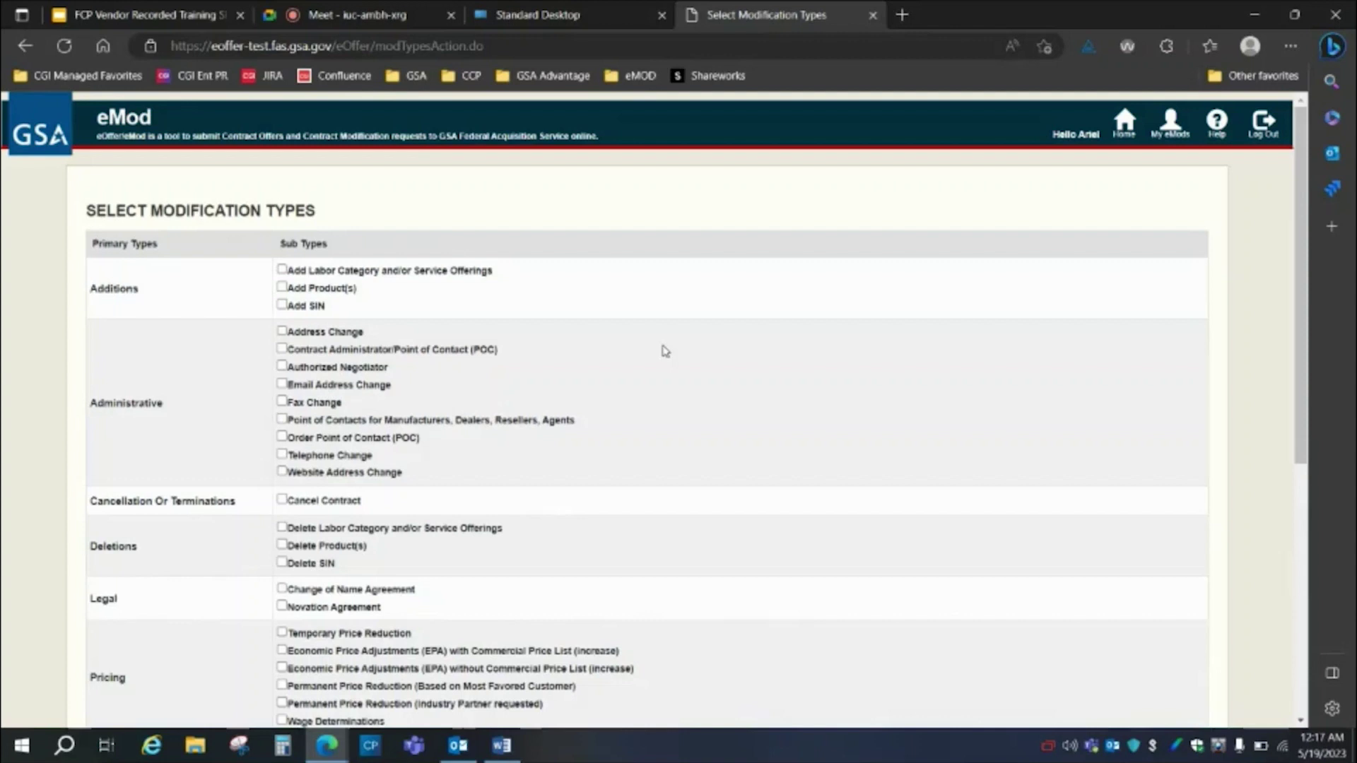
left_click(282, 545)
left_click_drag(1302, 282, 1304, 536)
left_click(1170, 564)
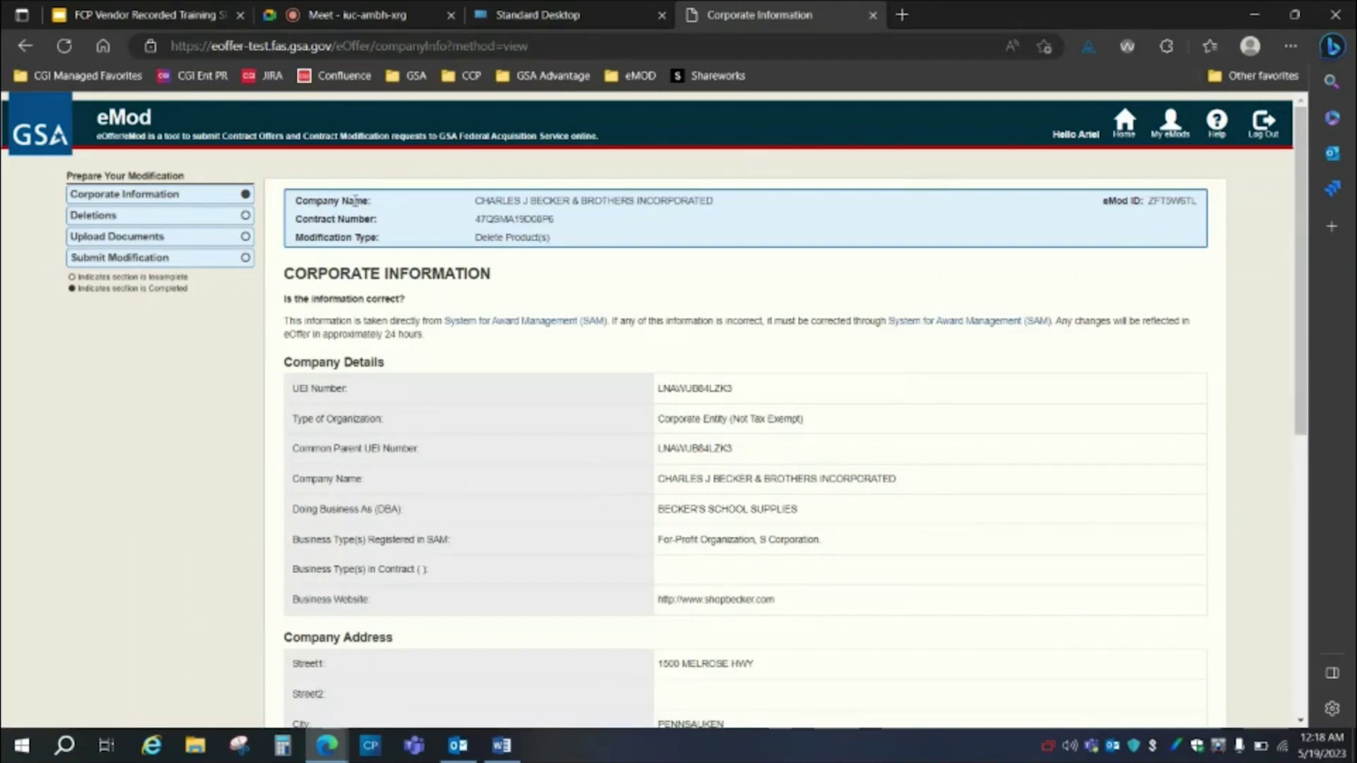
left_click(253, 244)
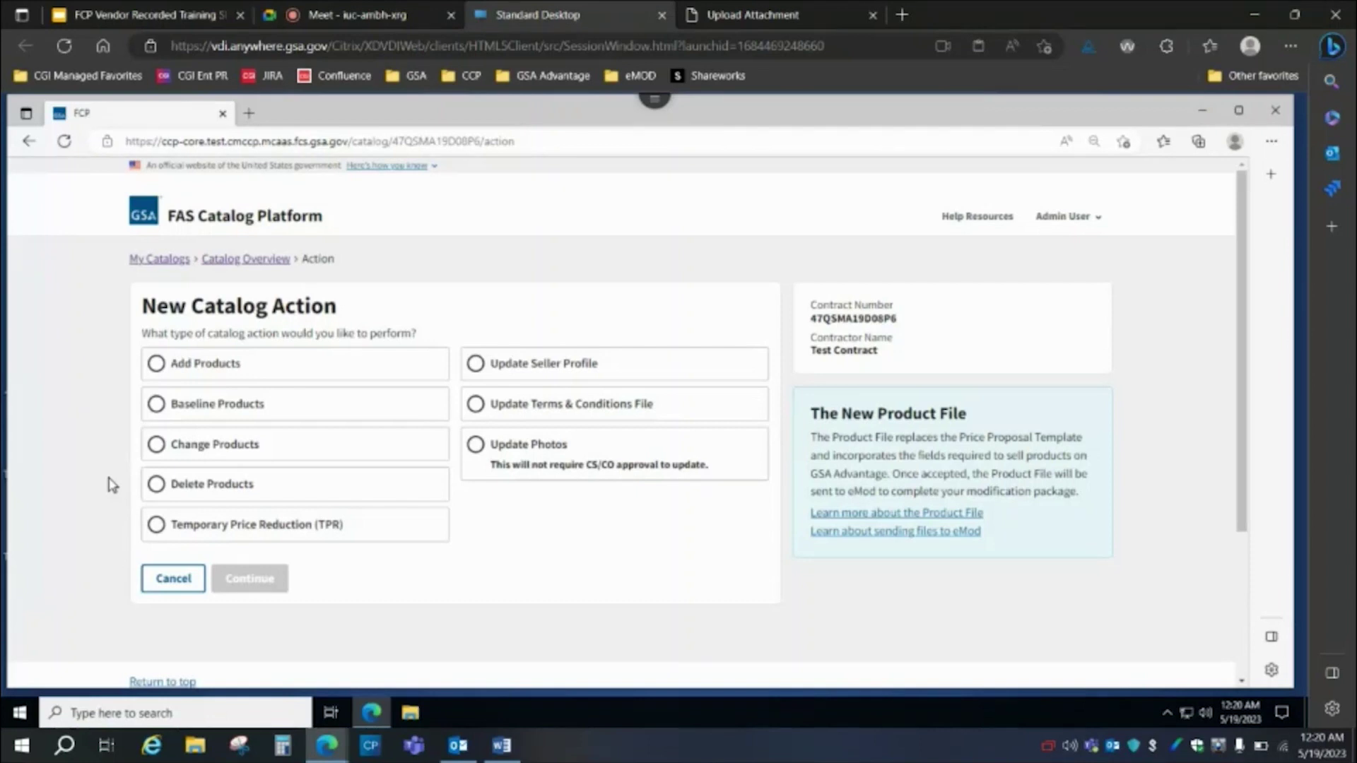
Create a Delete Products action for eMod ZFT5W6TL, with all products sold on GSA Advantage.
left_click(162, 486)
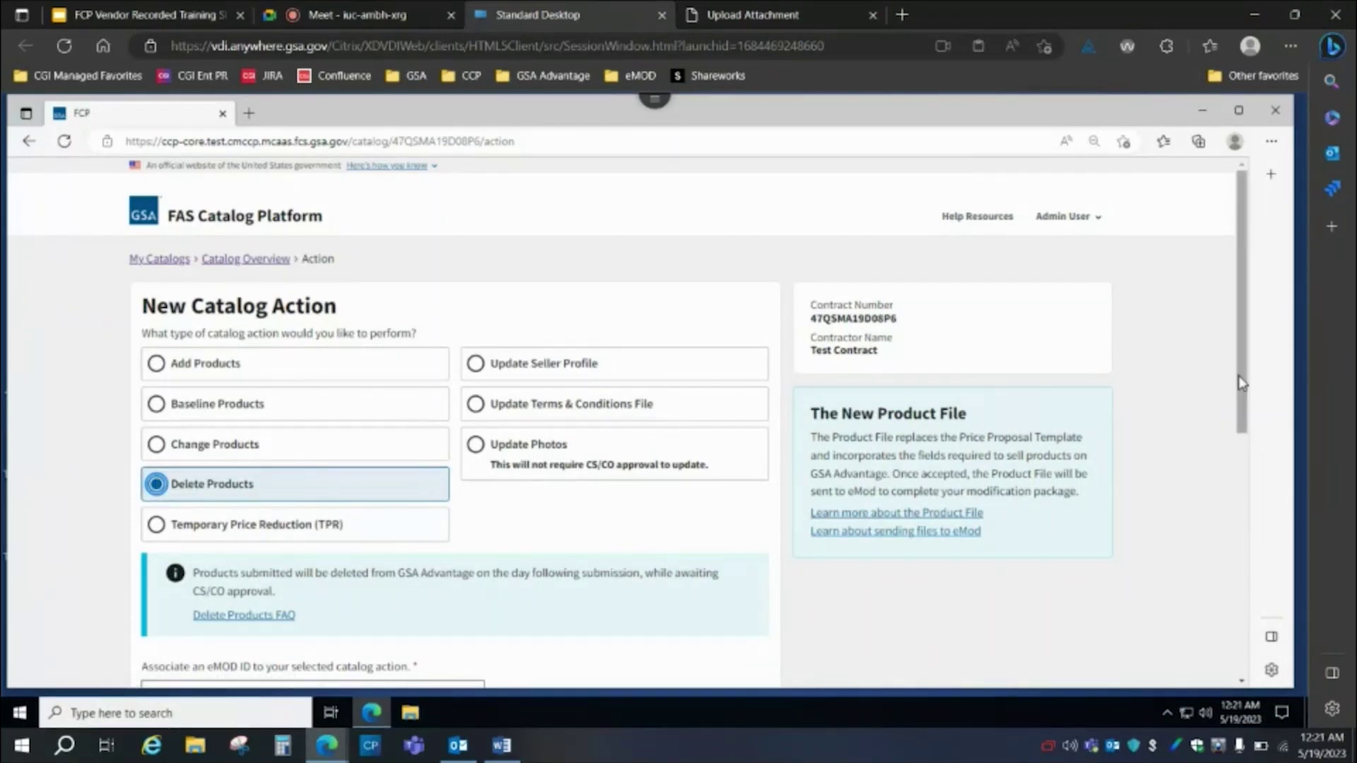
left_click_drag(1239, 386, 1248, 569)
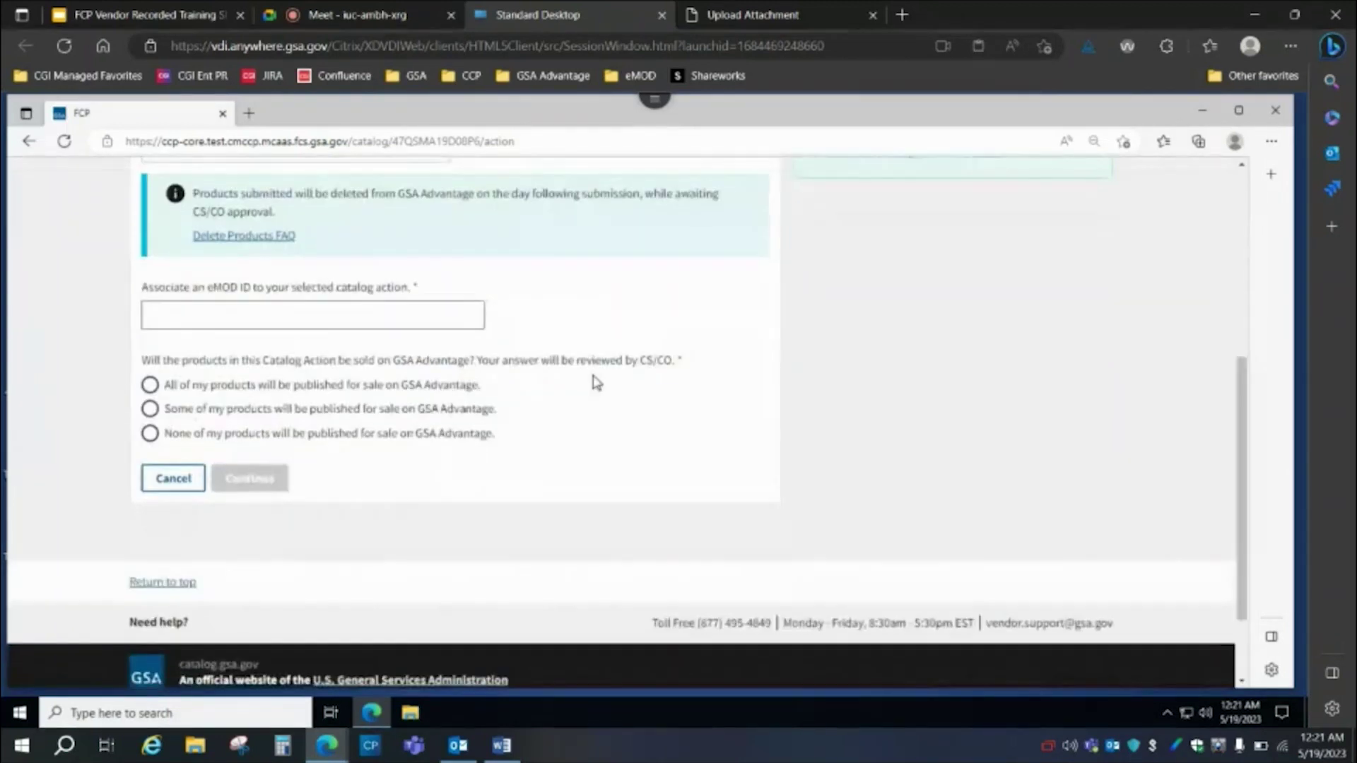
left_click(454, 315)
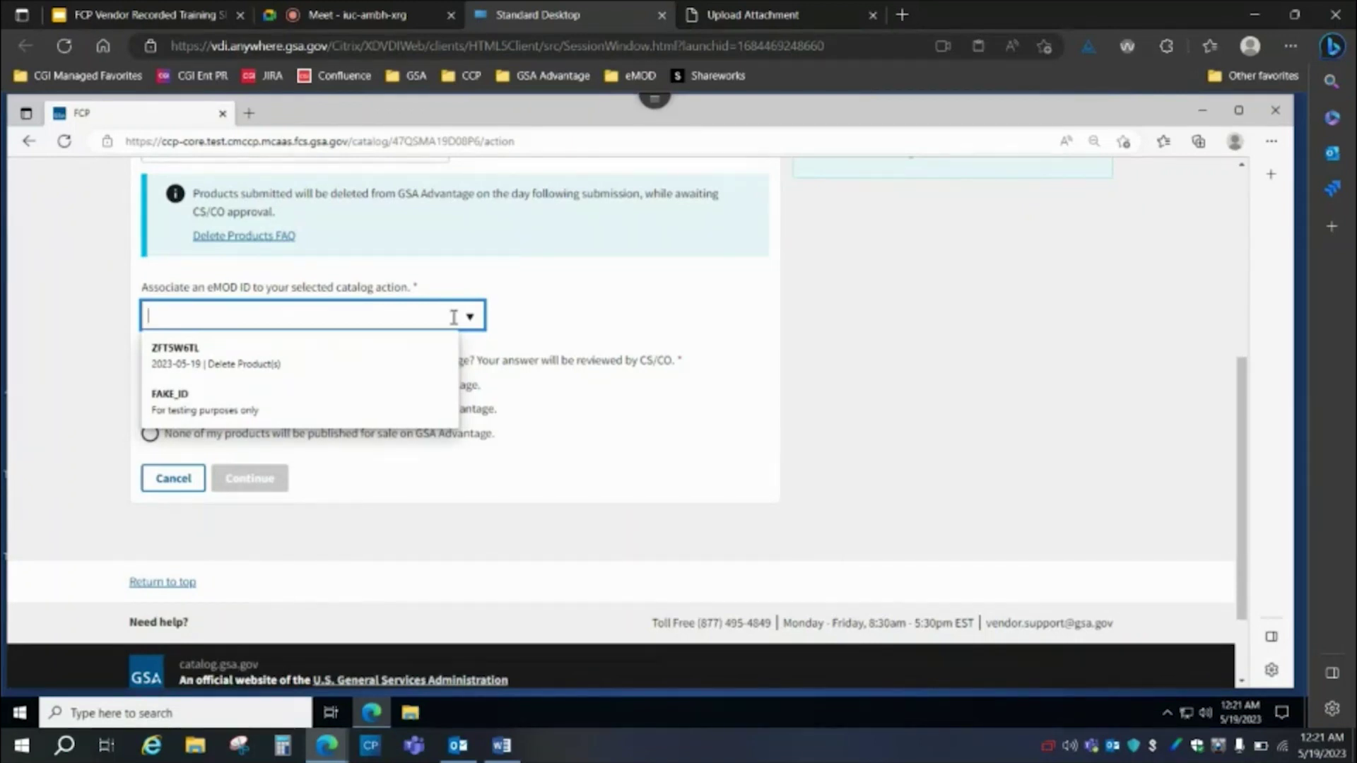
left_click(326, 362)
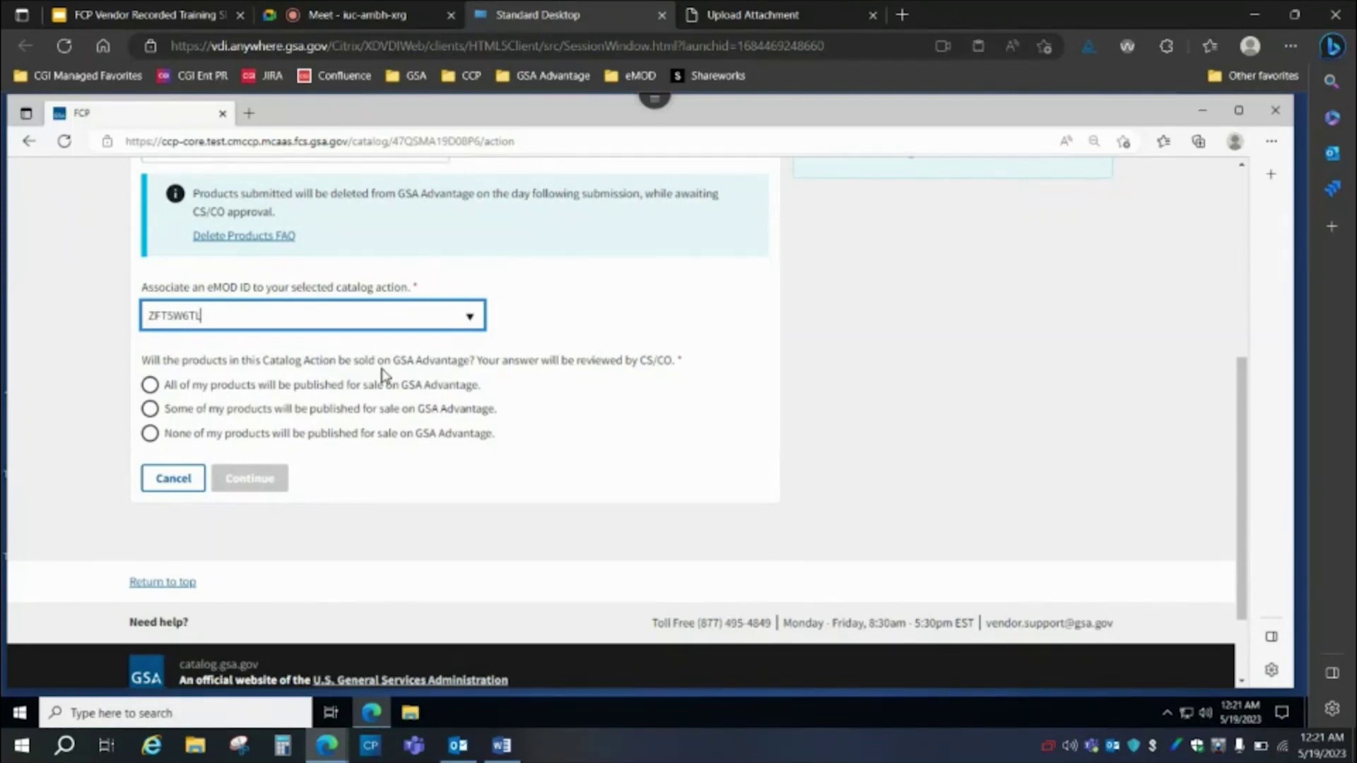
left_click(150, 386)
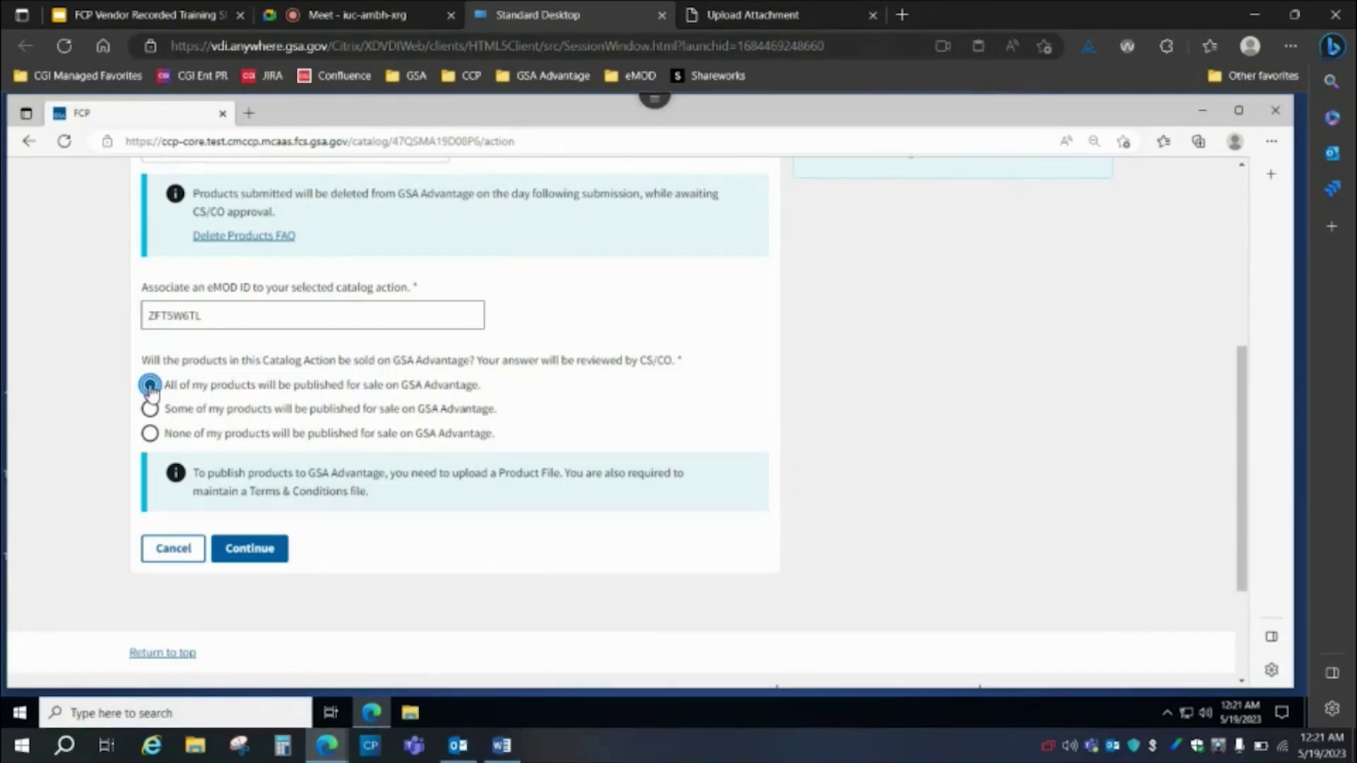
left_click(260, 562)
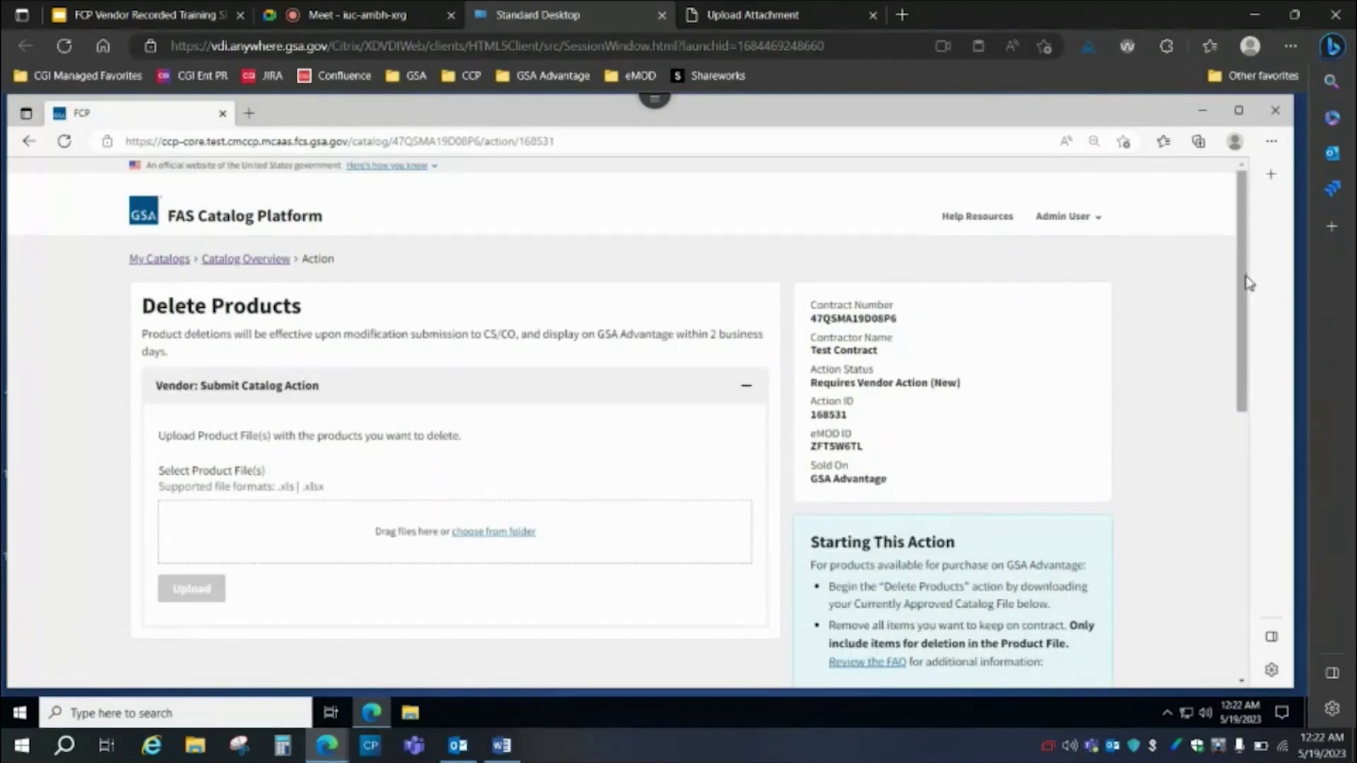
left_click_drag(1244, 282, 1265, 463)
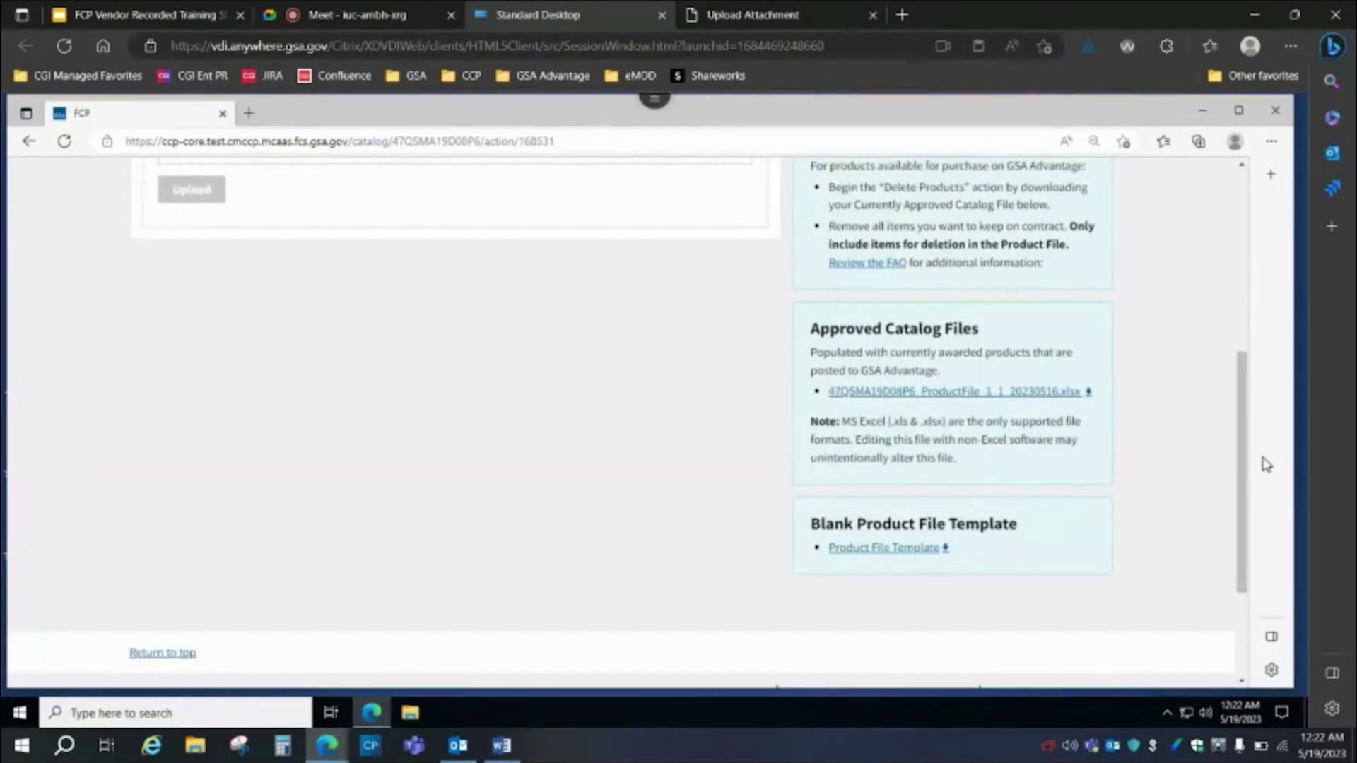
Download the approved catalog ProductFile .xlsx and open it in Excel.
left_click(1060, 396)
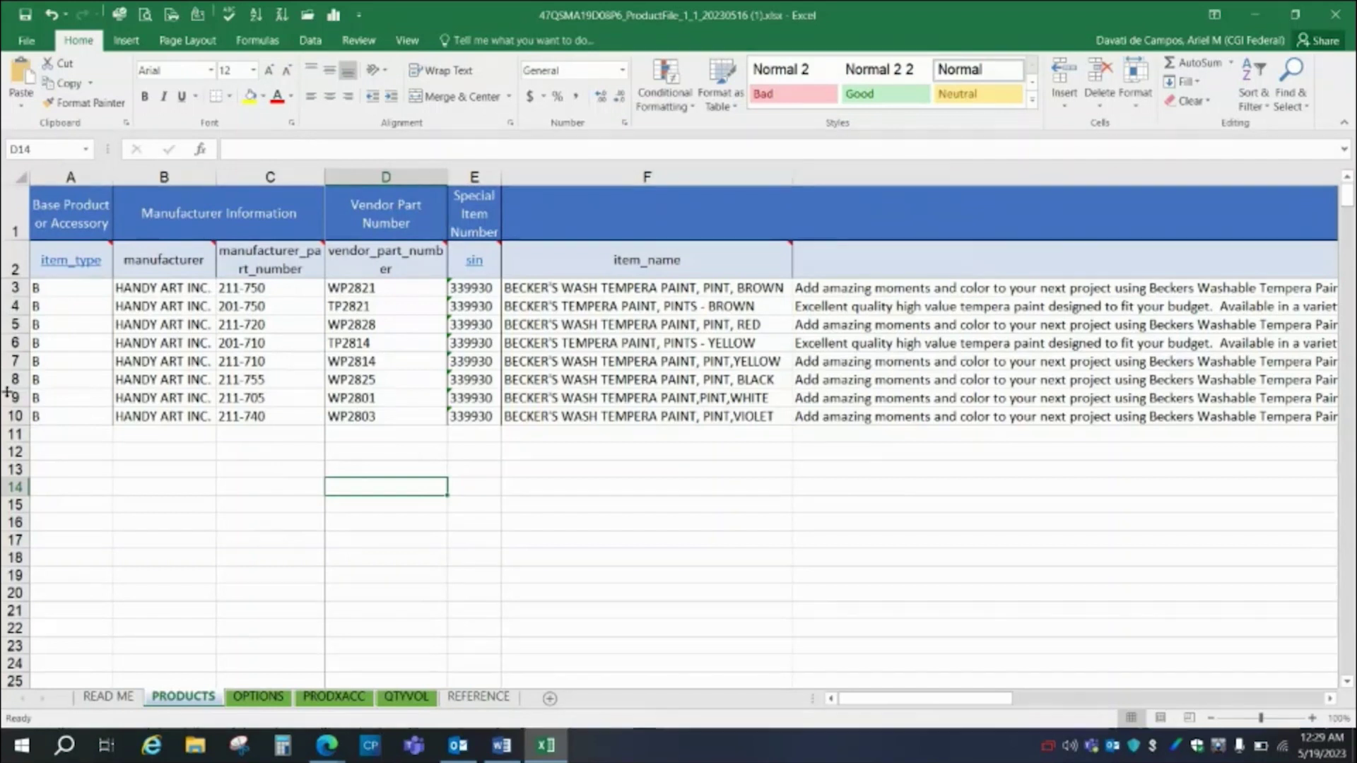
Delete rows 4–10 so only the WP2821 brown tempera paint row remains.
left_click(12, 307)
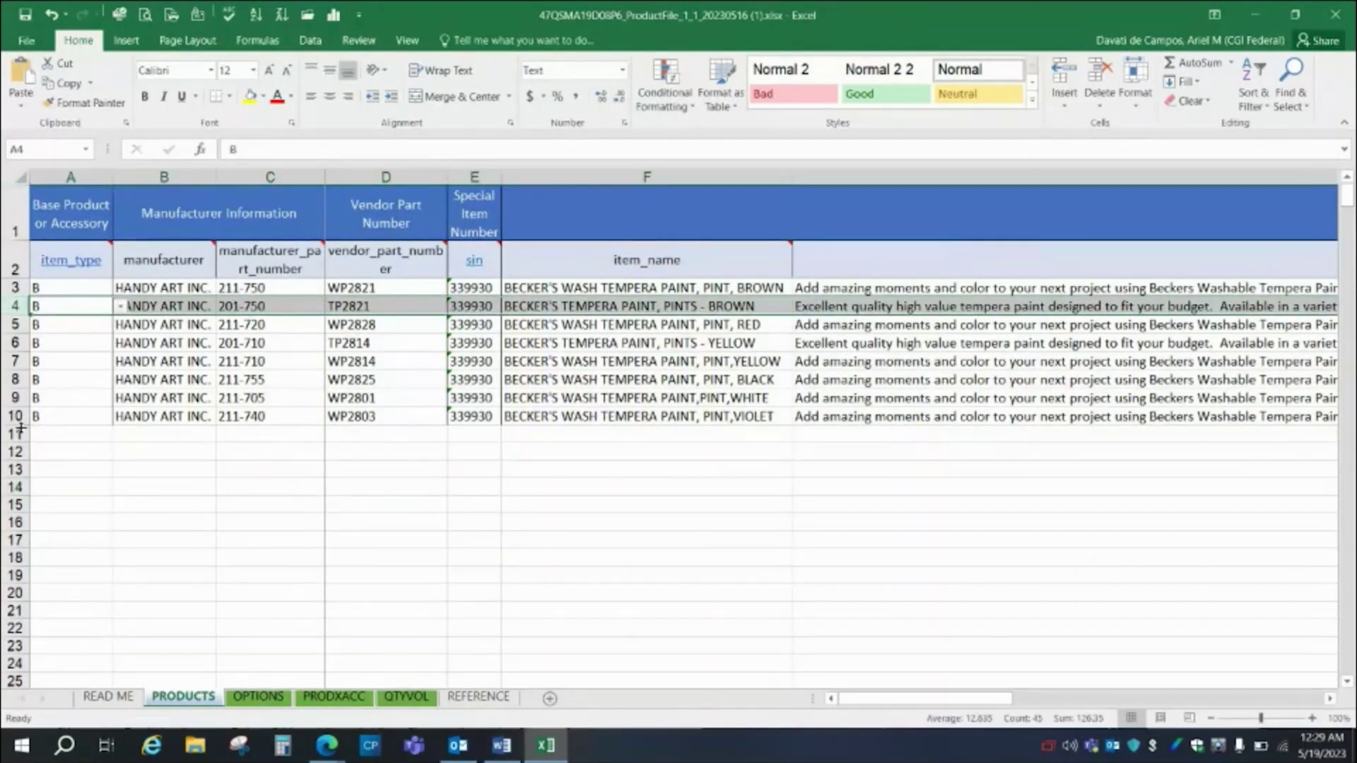
left_click(20, 422, "shift")
right_click(19, 423)
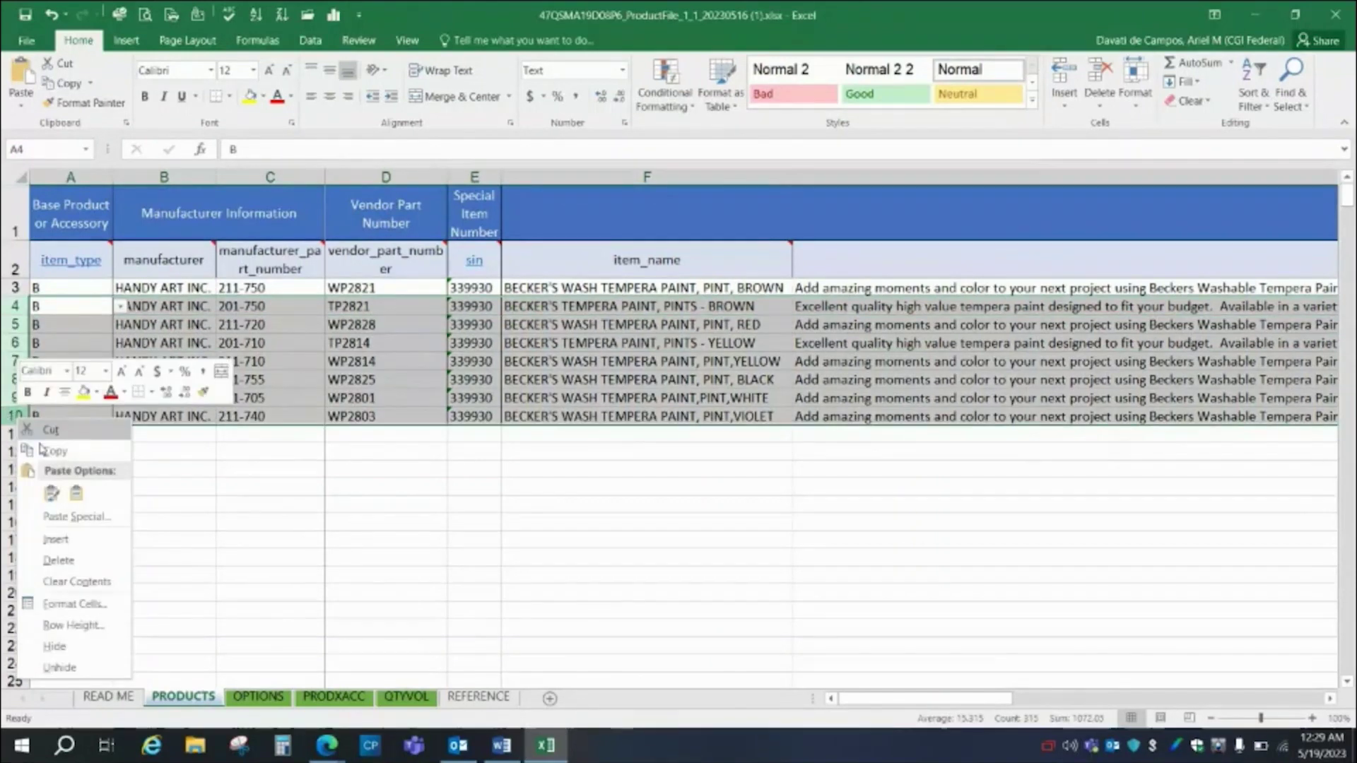
left_click(59, 560)
left_click(96, 449)
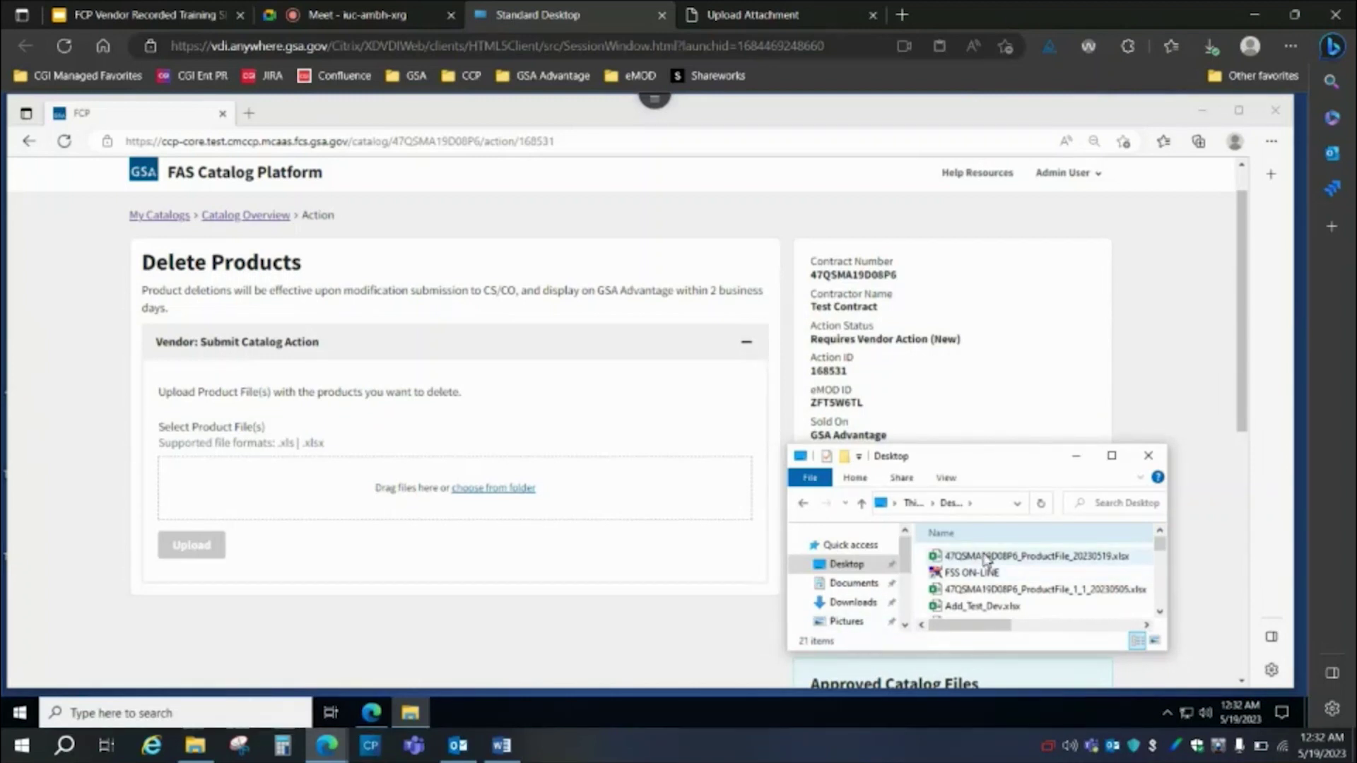
Upload 47QSMA19D08P6_ProductFile_20230519.xlsx by drag-and-drop and send it to eMod.
mouse_move(985, 559)
left_mouse_down()
mouse_move(796, 544)
mouse_move(630, 499)
left_mouse_up()
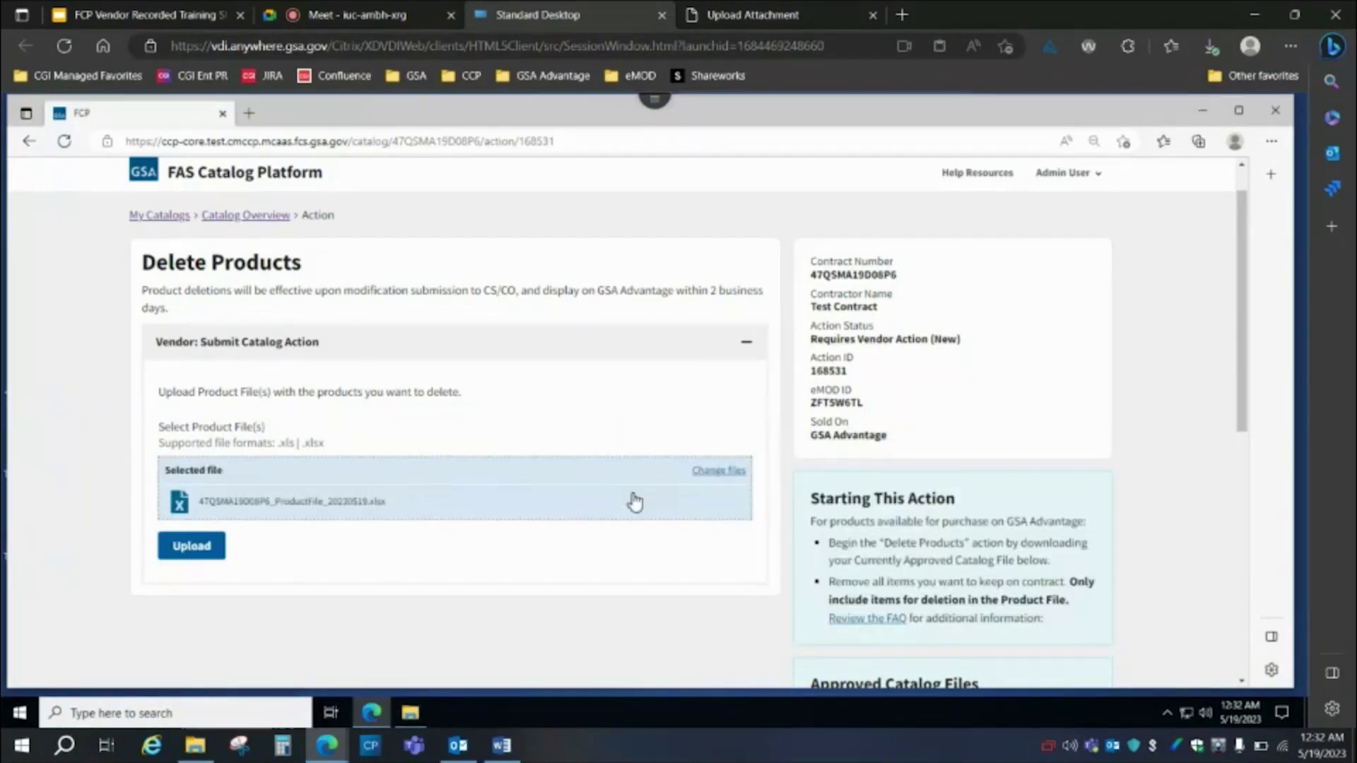
left_click(192, 547)
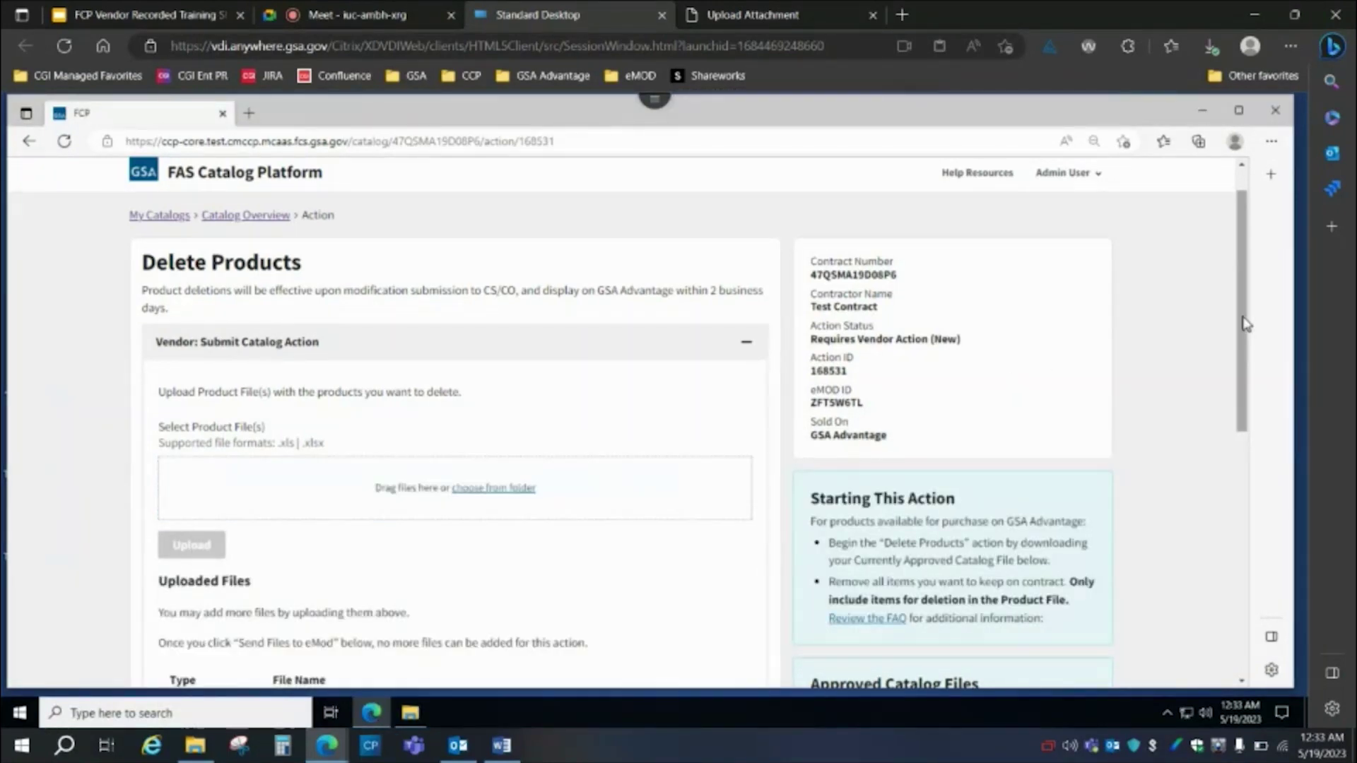
left_click_drag(1245, 323, 1255, 462)
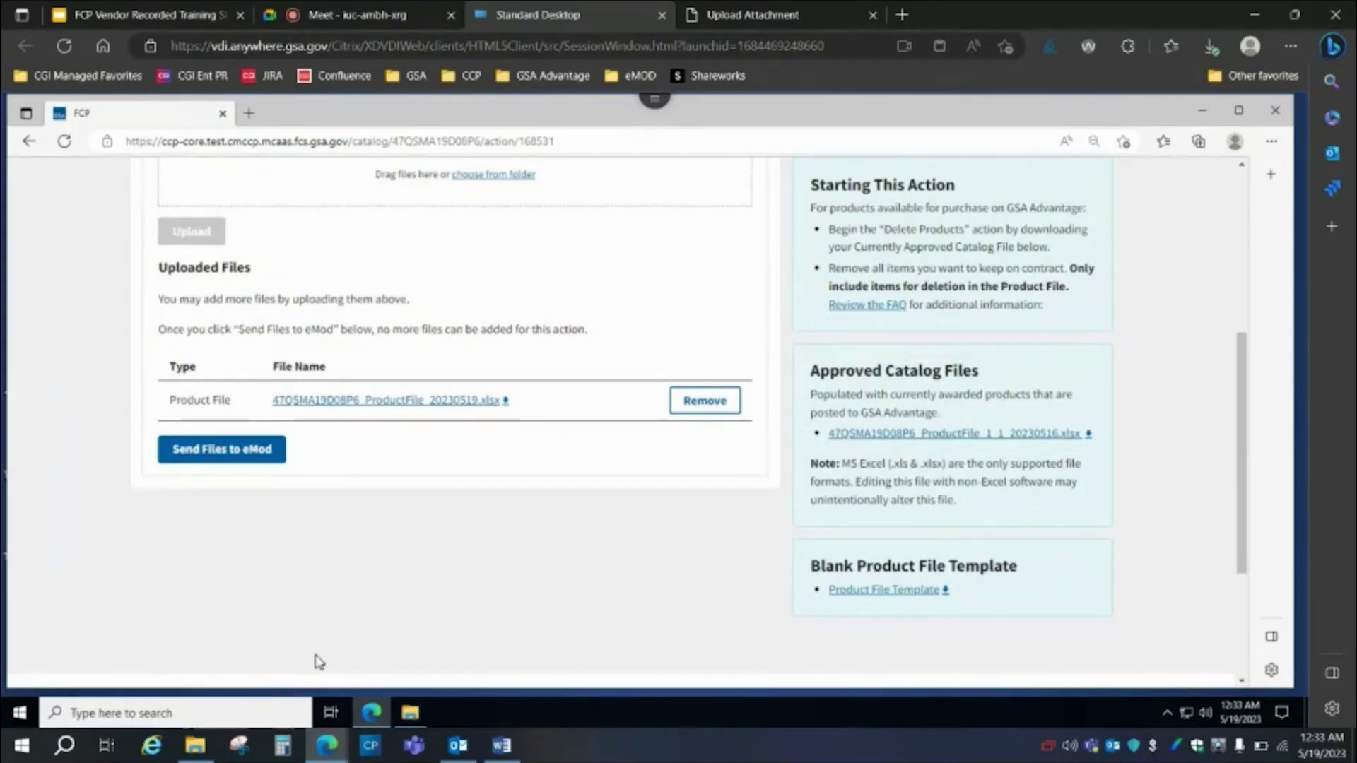
left_click(205, 450)
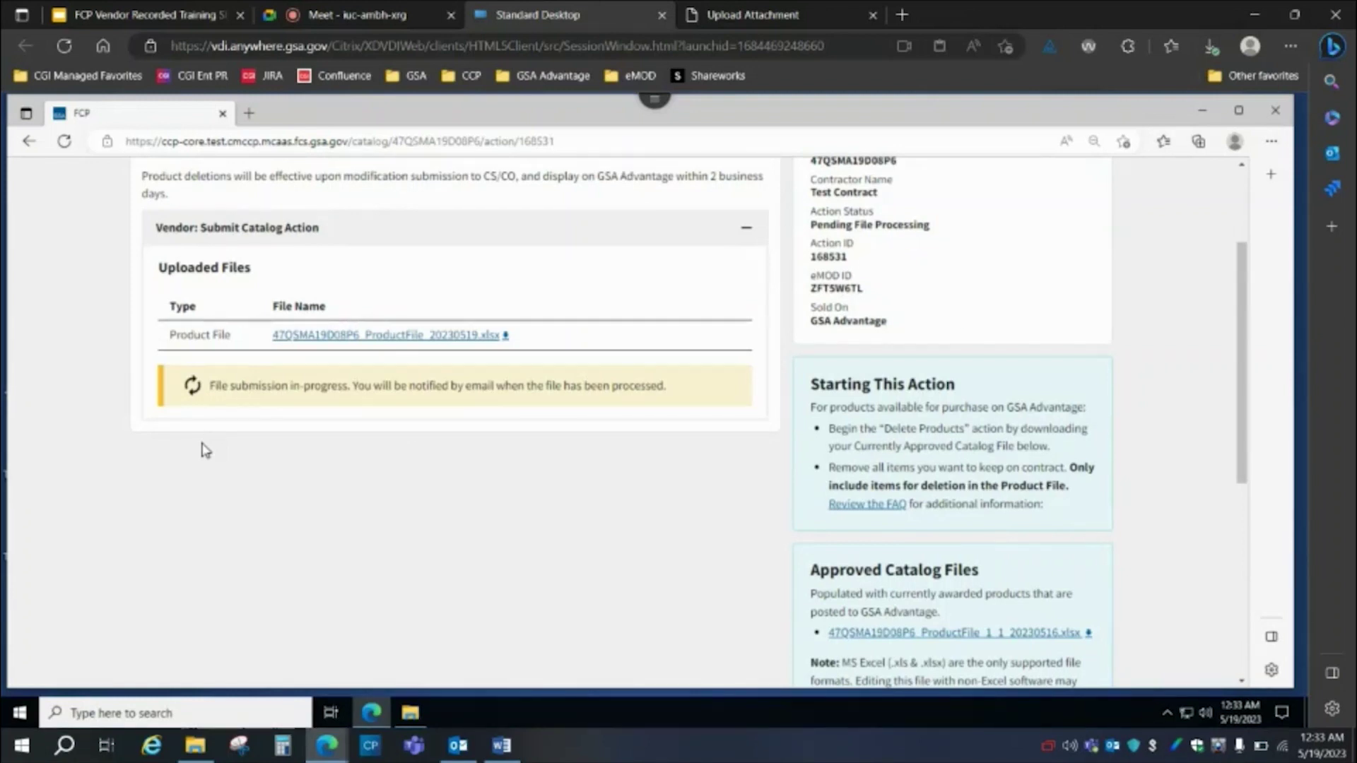
Refresh the catalog action page to check whether file processing has finished.
left_click(64, 143)
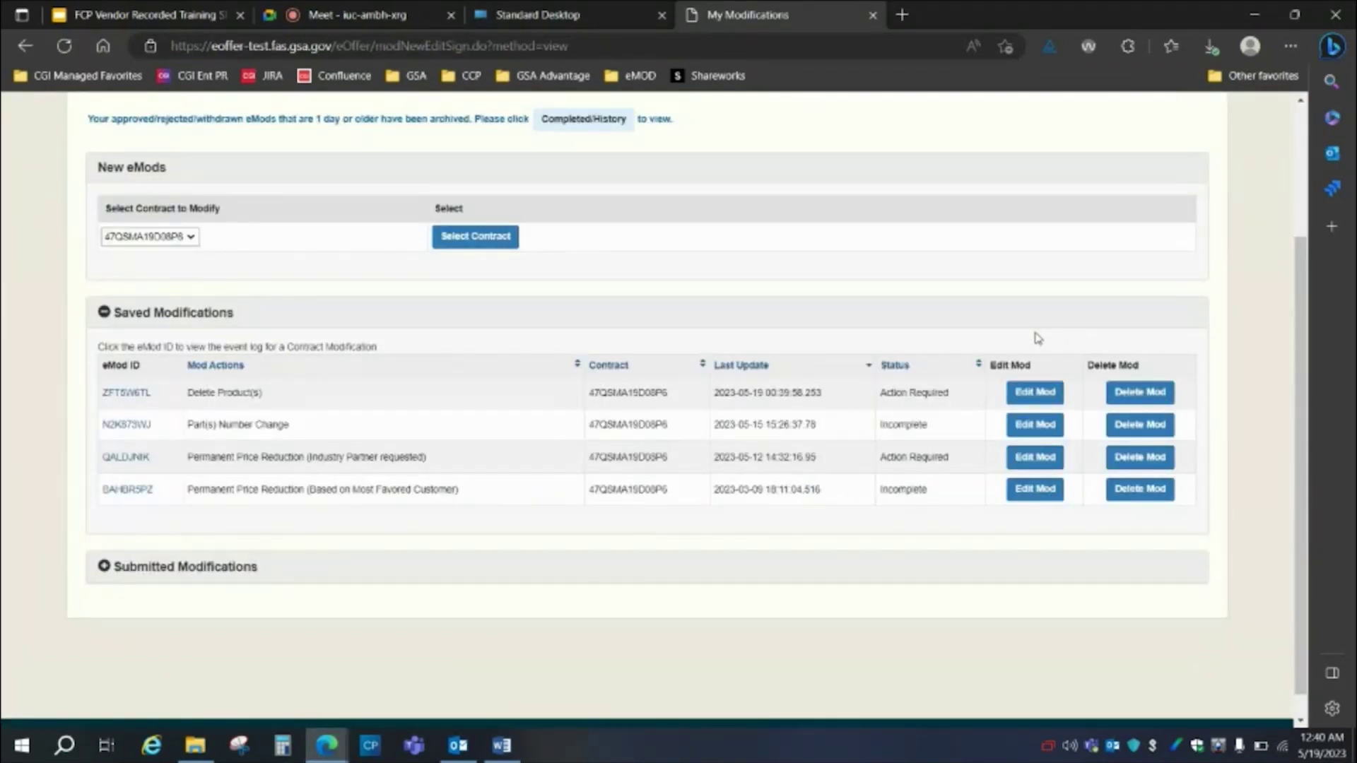
Reopen modification ZFT5W6TL, save its Upload Documents section, and confirm it is ready to submit.
left_click(1035, 400)
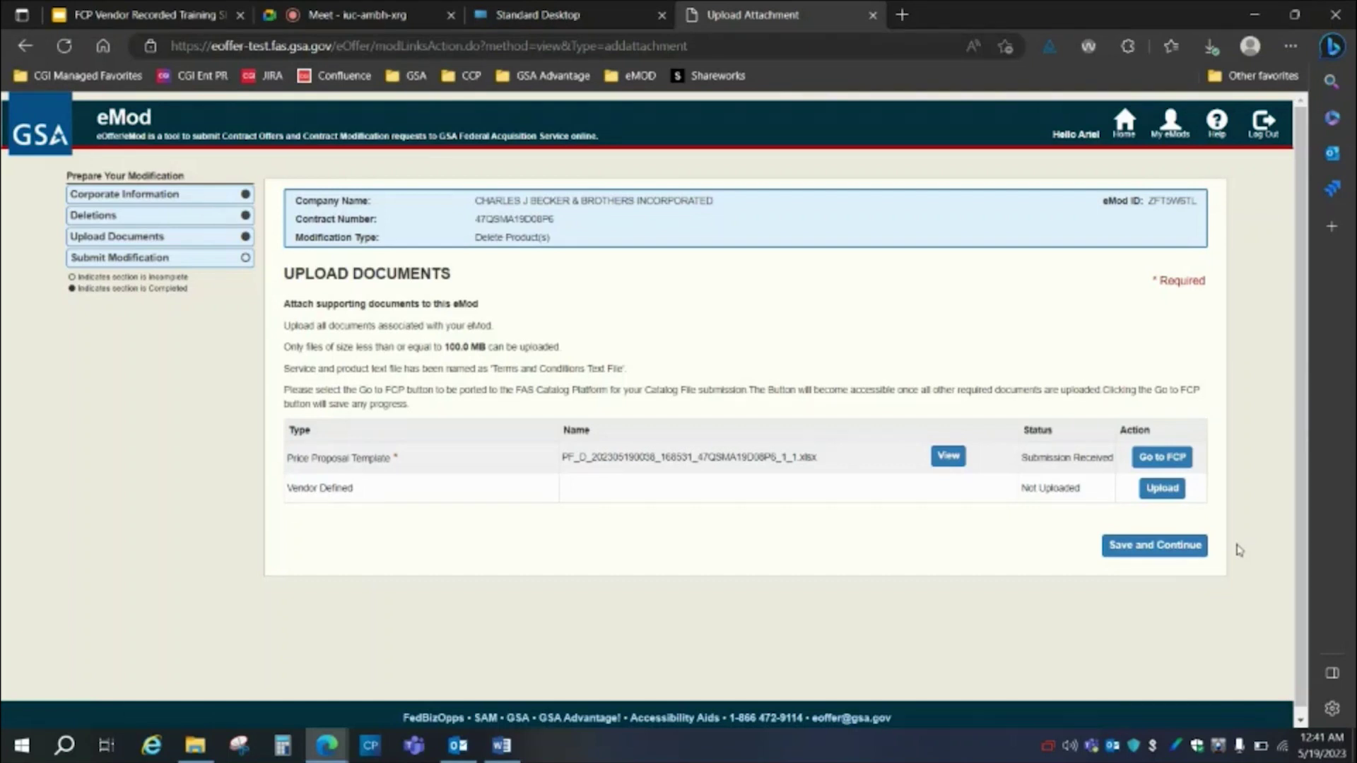
left_click(1188, 552)
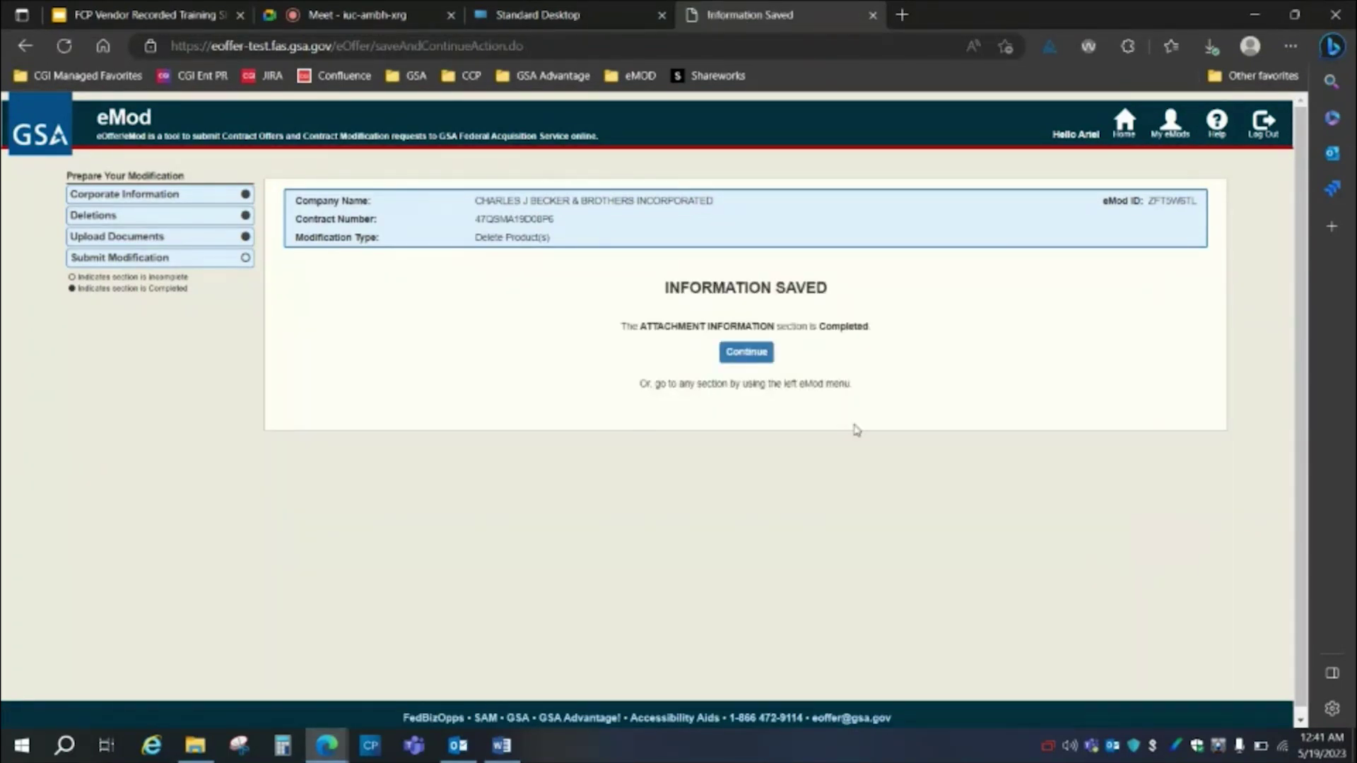
left_click(747, 358)
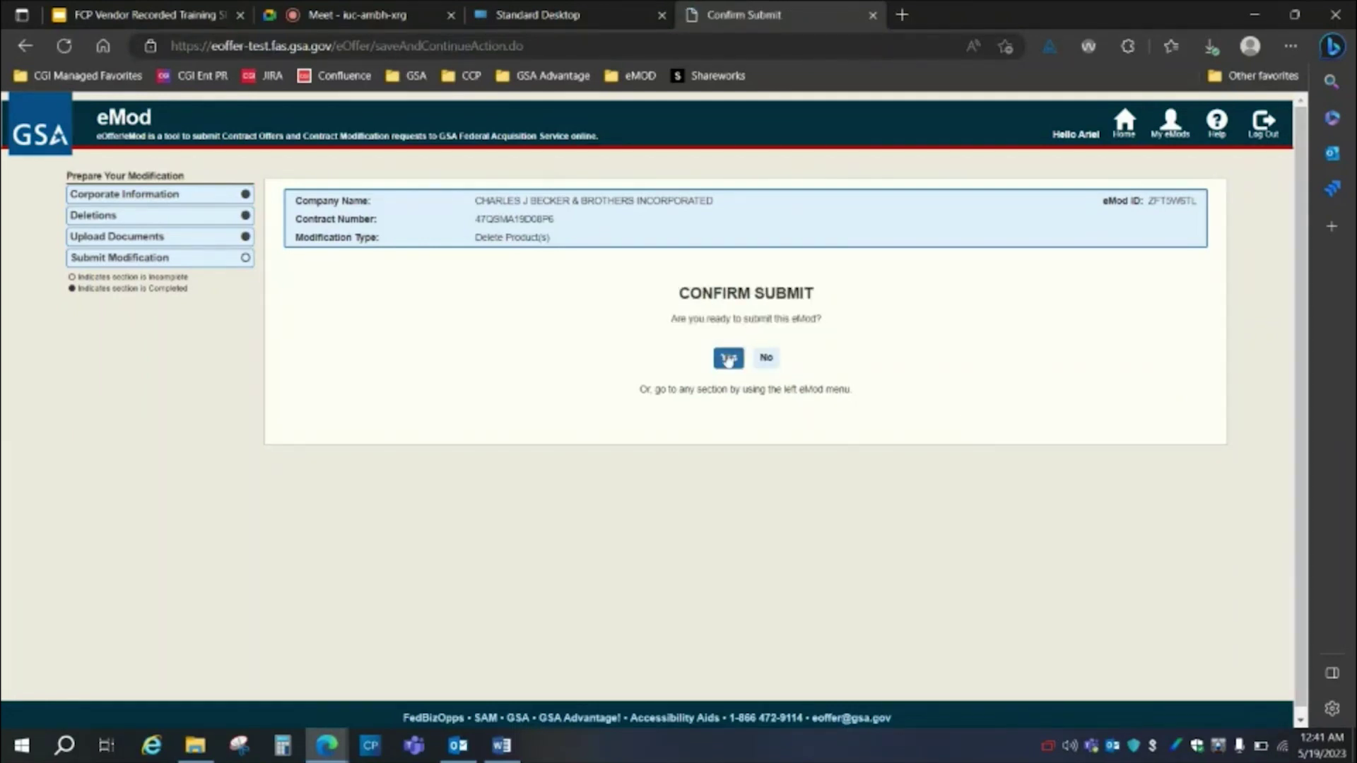
left_click(730, 358)
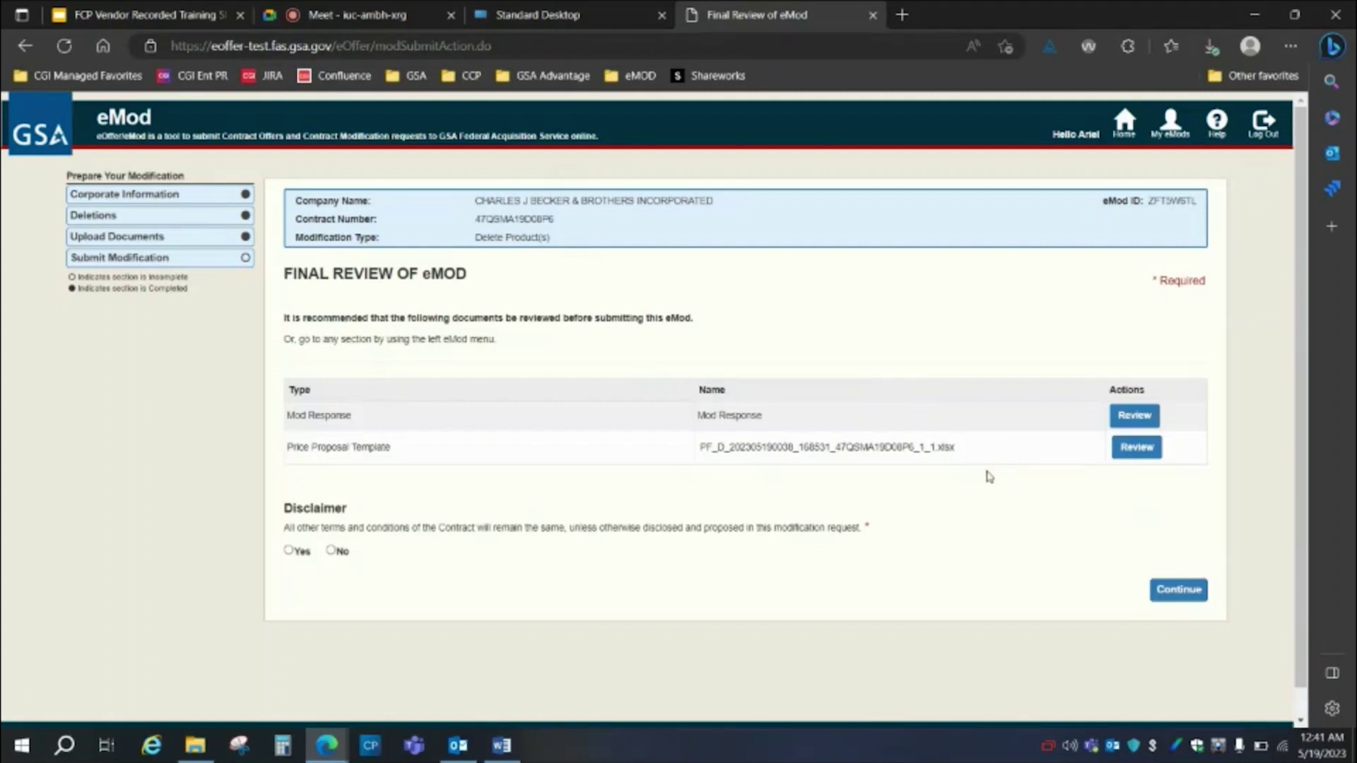
Accept the disclaimer with Yes and submit the modification.
left_click(292, 552)
left_click(1181, 591)
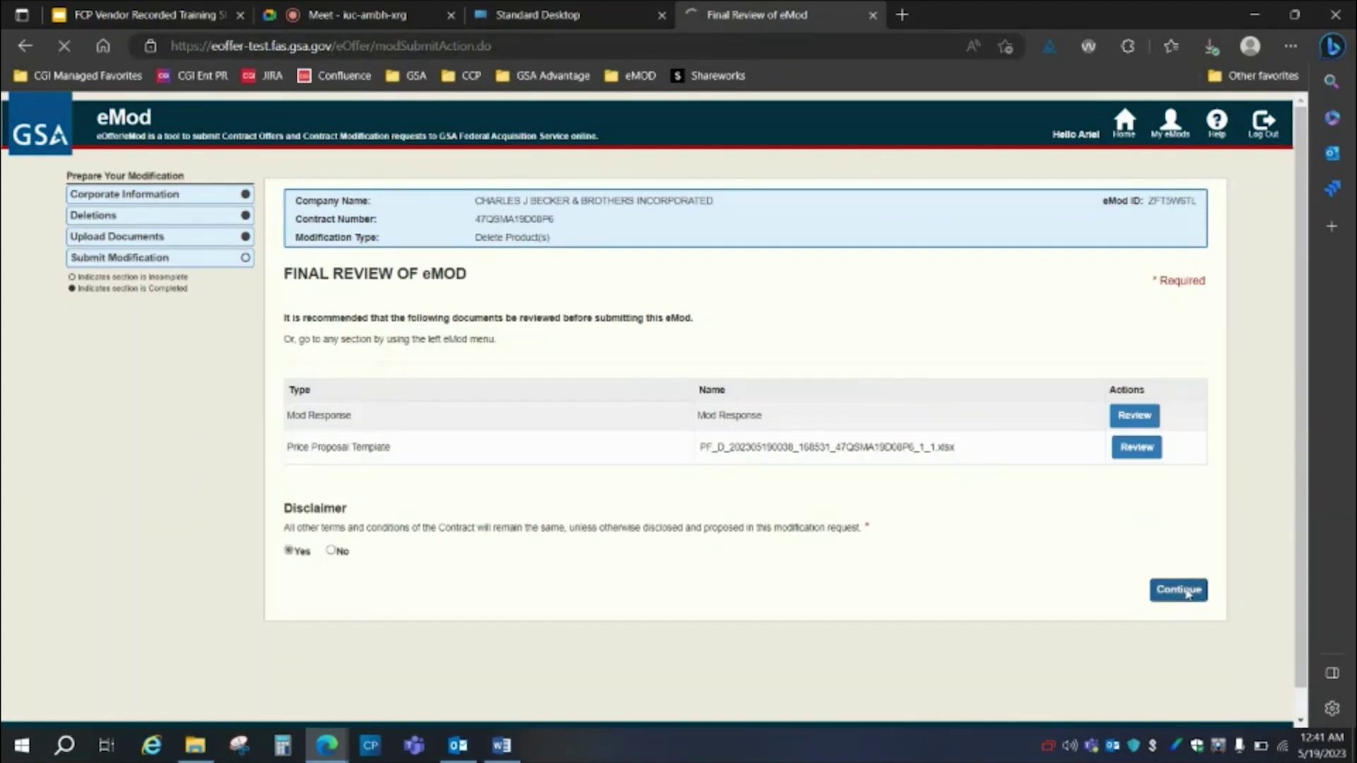